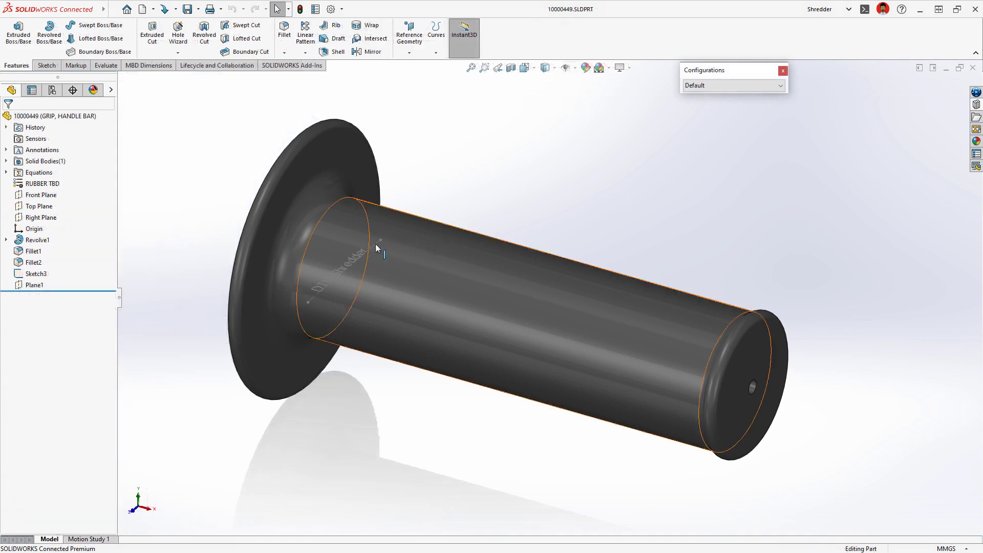
Step: Wrap the Sketch3 'DTV Shredder' text onto the grip's cylindrical face as raised lettering
{"action": "left_click", "coordinate": [375, 245]}
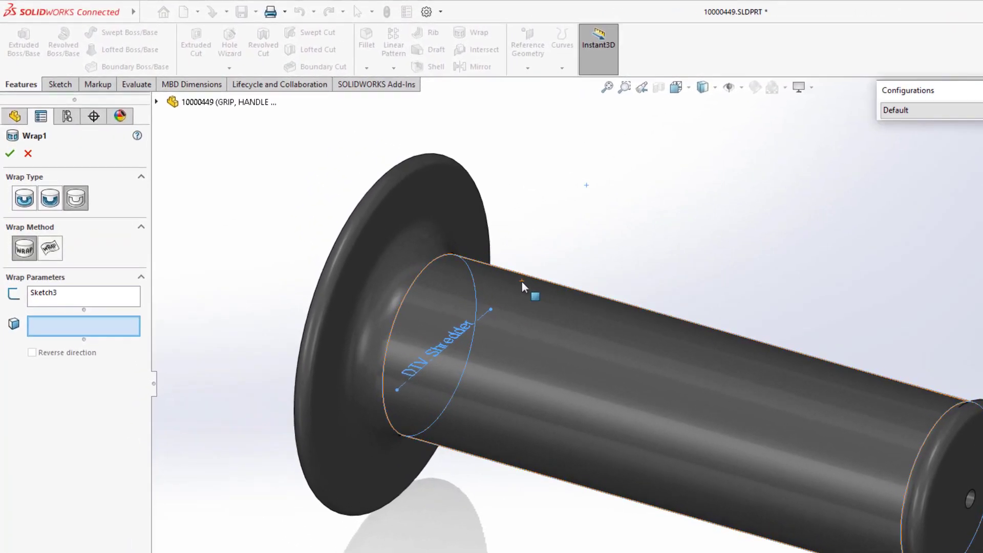
{"action": "left_click", "coordinate": [437, 236]}
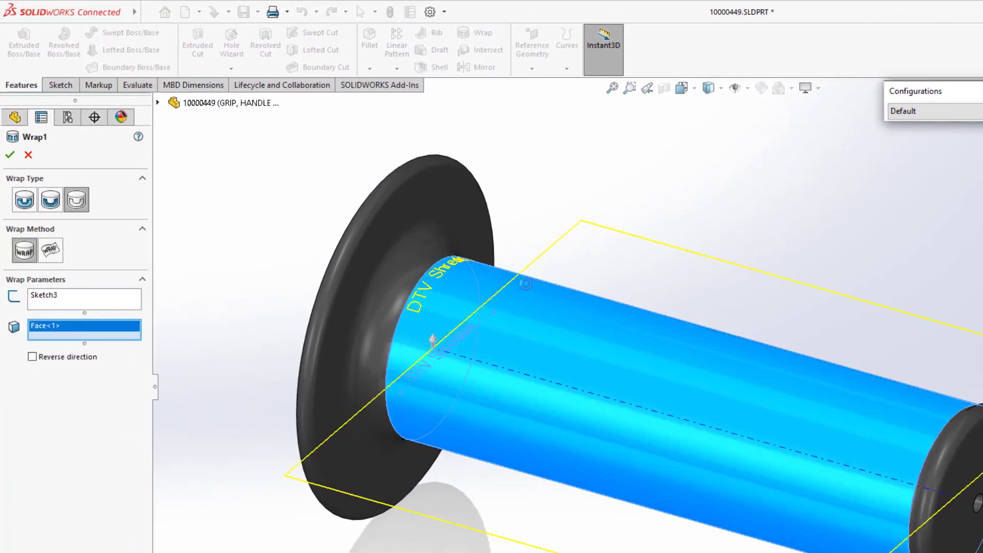
{"action": "key", "text": "Return"}
{"action": "mouse_move", "coordinate": [870, 249]}
{"action": "middle_mouse_down"}
{"action": "mouse_move", "coordinate": [856, 284]}
{"action": "mouse_move", "coordinate": [828, 313]}
{"action": "mouse_move", "coordinate": [904, 238]}
{"action": "middle_mouse_up"}
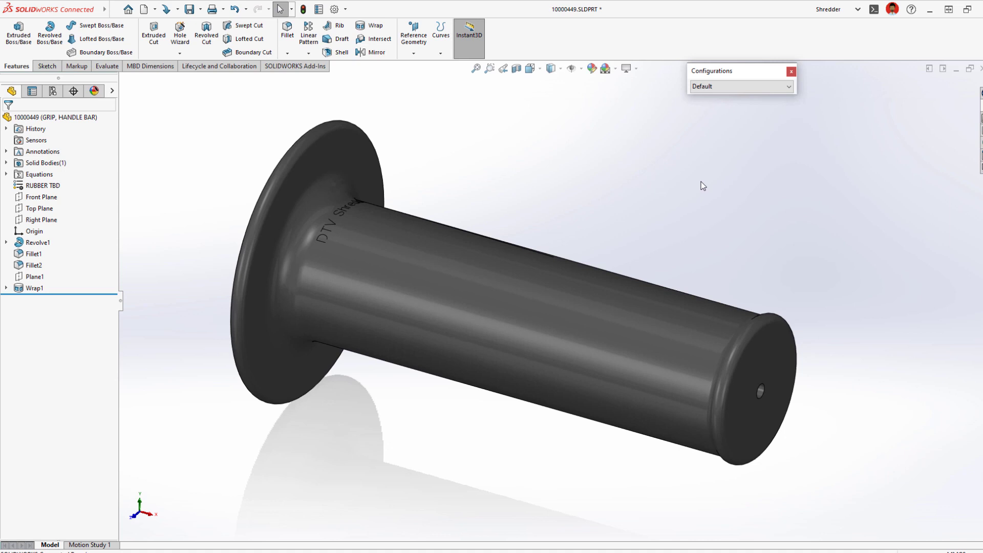
Step: Place the DTV Logo library feature on the grip's end face, keeping it despite errors
{"action": "left_click", "coordinate": [977, 105]}
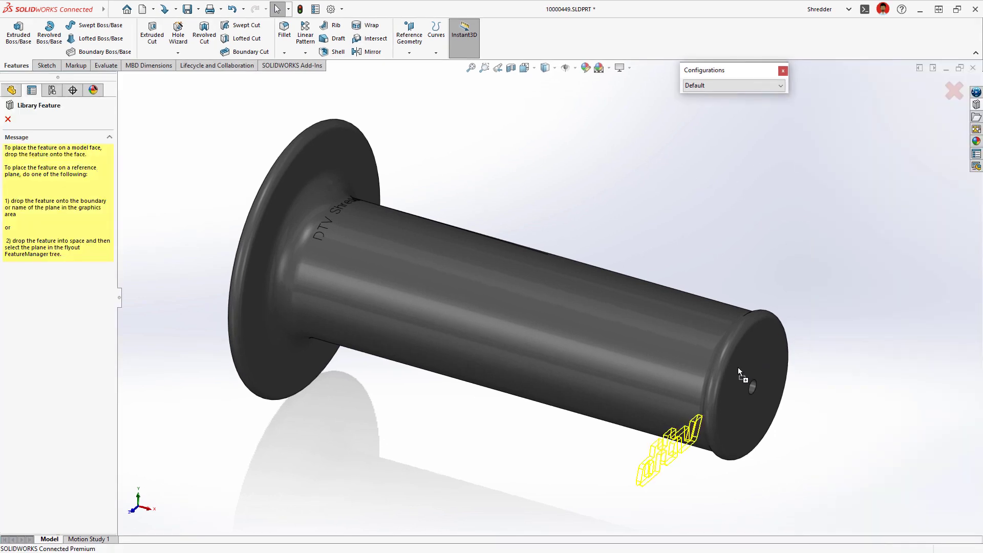
{"action": "left_click_drag", "start_coordinate": [829, 281], "coordinate": [739, 368]}
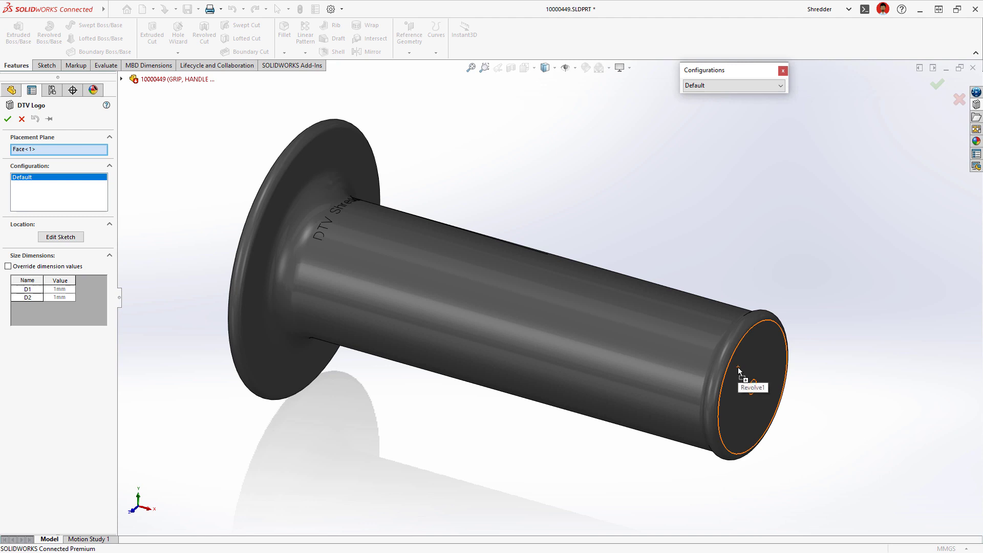
{"action": "left_click", "coordinate": [749, 377]}
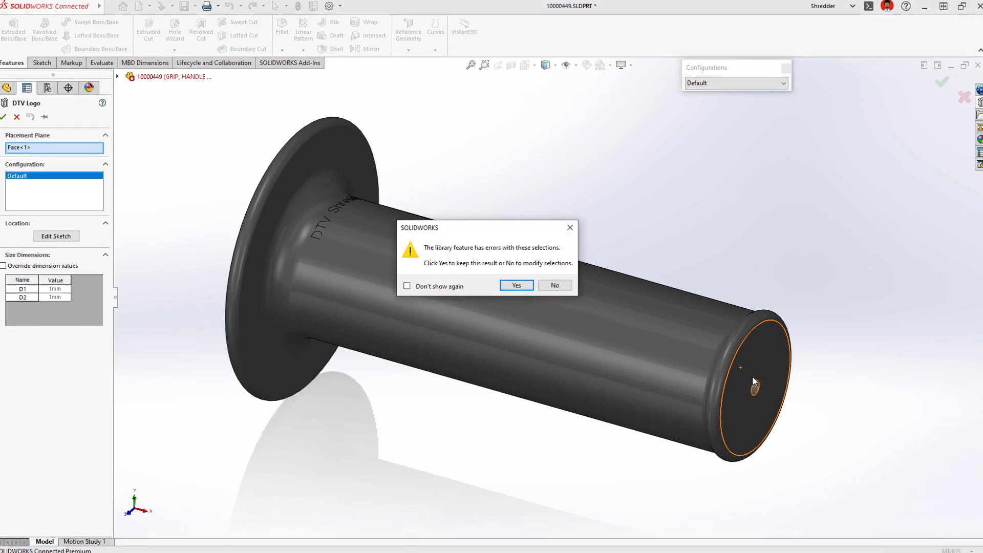
{"action": "left_click", "coordinate": [523, 278]}
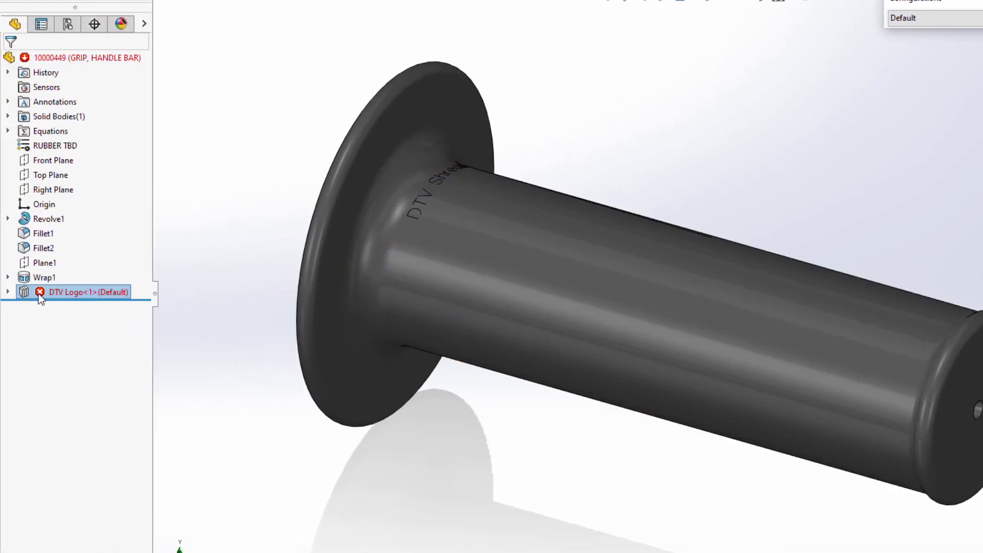
Step: Move the DTV Logo cut's sketch onto the end-face centre and rebuild the cut
{"action": "left_click", "coordinate": [8, 293]}
{"action": "left_click", "coordinate": [40, 306]}
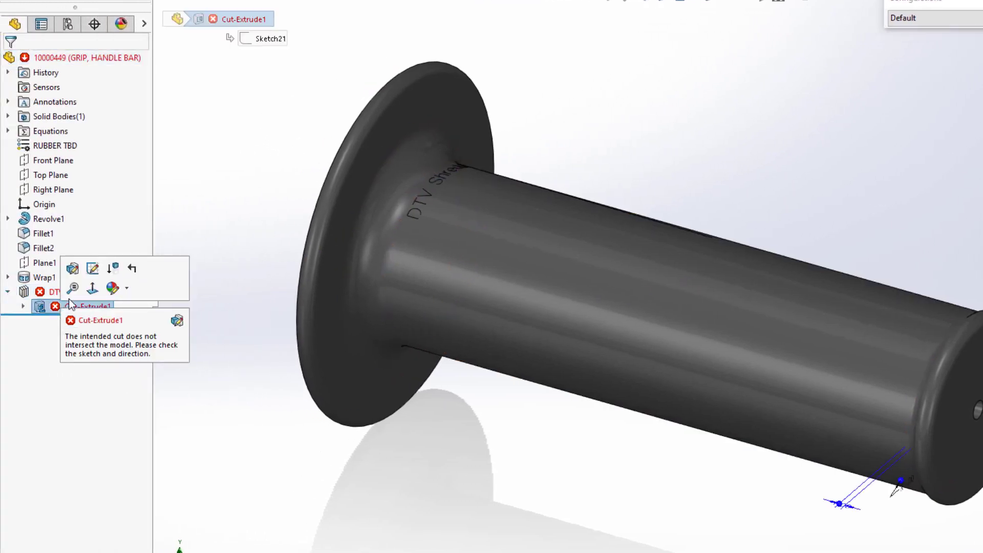
{"action": "left_click", "coordinate": [92, 270]}
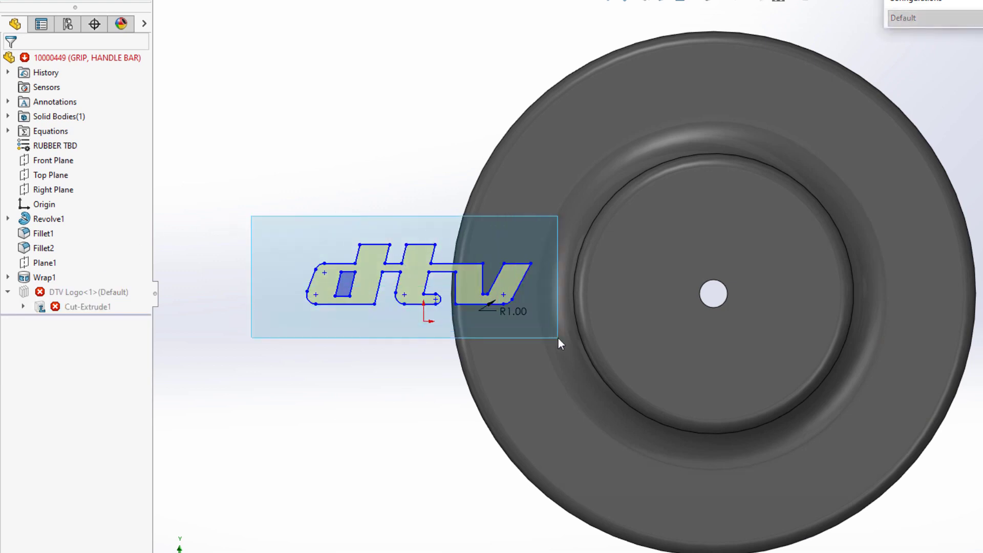
{"action": "left_click_drag", "start_coordinate": [250, 215], "coordinate": [558, 338]}
{"action": "left_click_drag", "start_coordinate": [530, 270], "coordinate": [772, 246]}
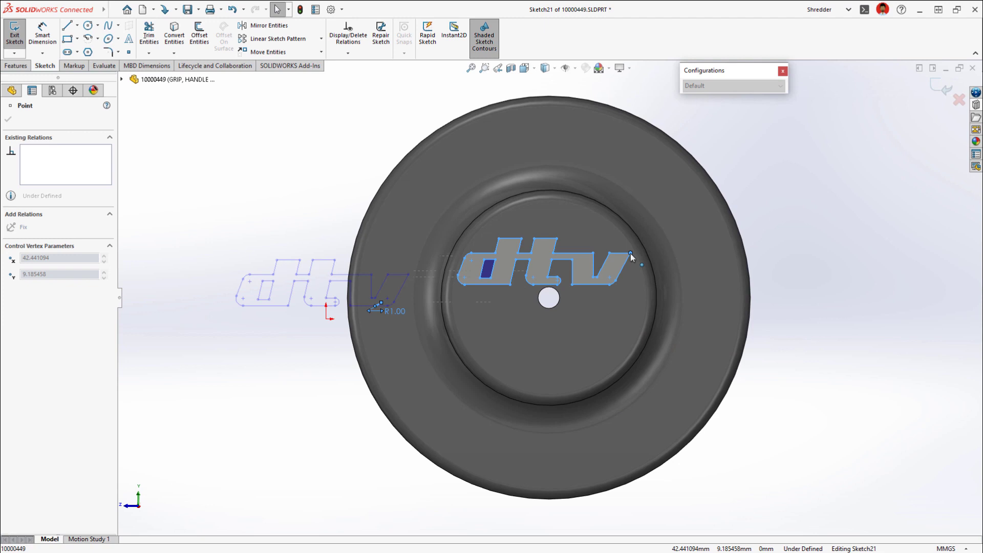
{"action": "left_click_drag", "start_coordinate": [632, 258], "coordinate": [632, 259]}
{"action": "key", "text": "ctrl+b"}
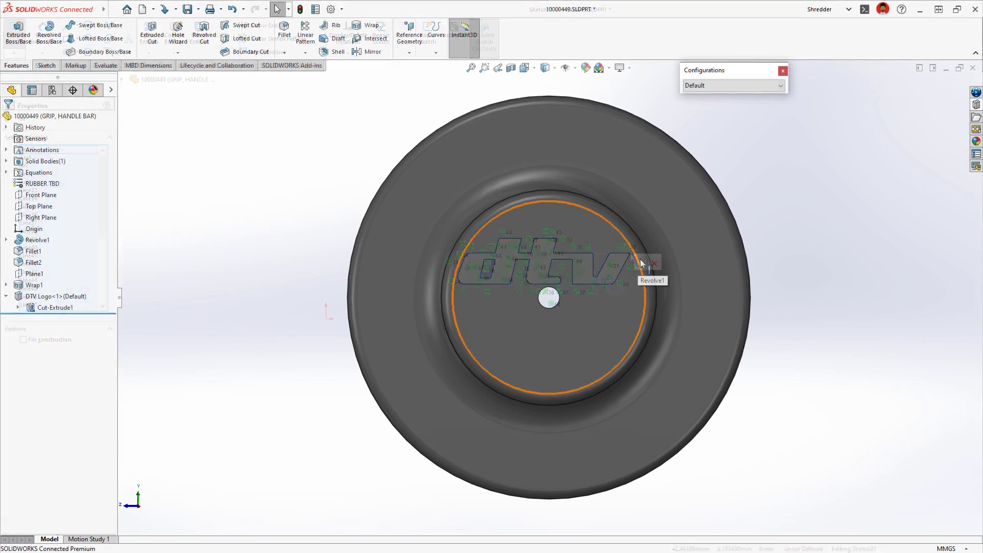
{"action": "right_click_drag", "start_coordinate": [787, 267], "coordinate": [856, 223]}
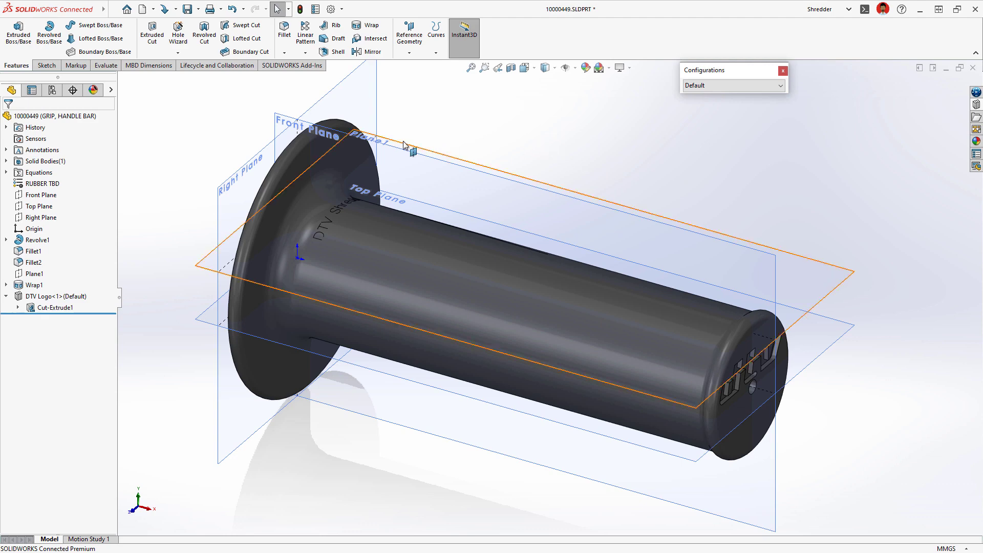
Step: Draw an ellipse above the grip in a new sketch on Plane1
{"action": "left_click", "coordinate": [402, 146]}
{"action": "left_click", "coordinate": [451, 115]}
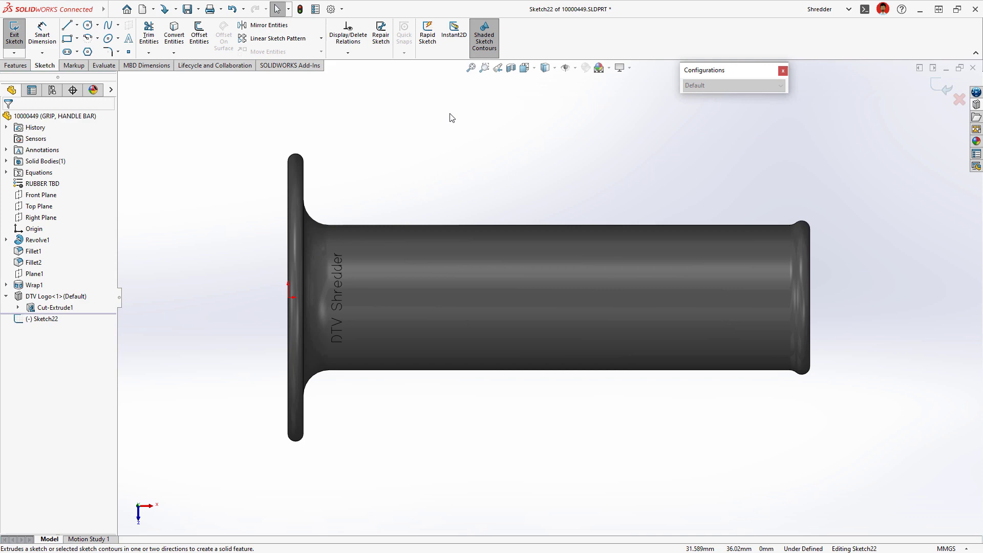
{"action": "key", "text": "s"}
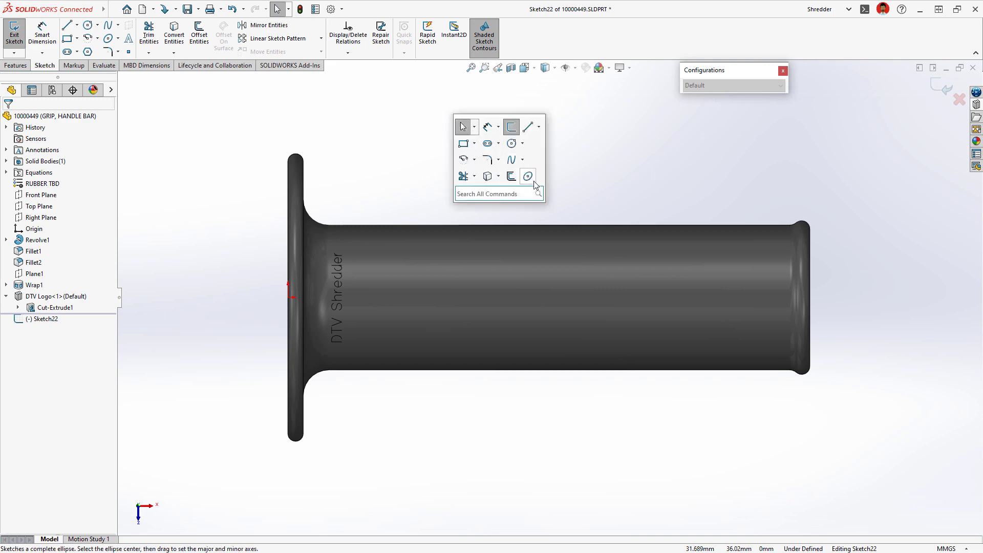
{"action": "left_click", "coordinate": [528, 175]}
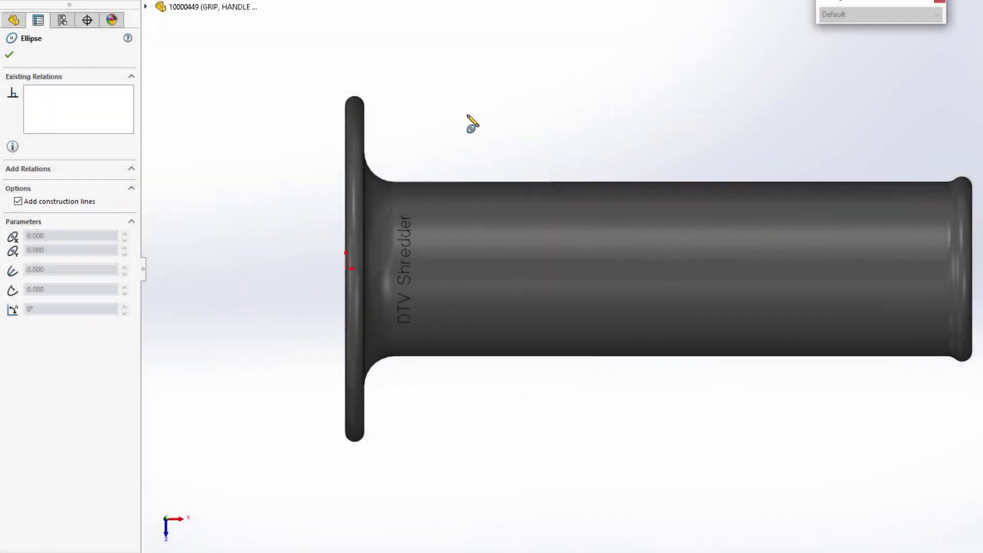
{"action": "left_click", "coordinate": [467, 114]}
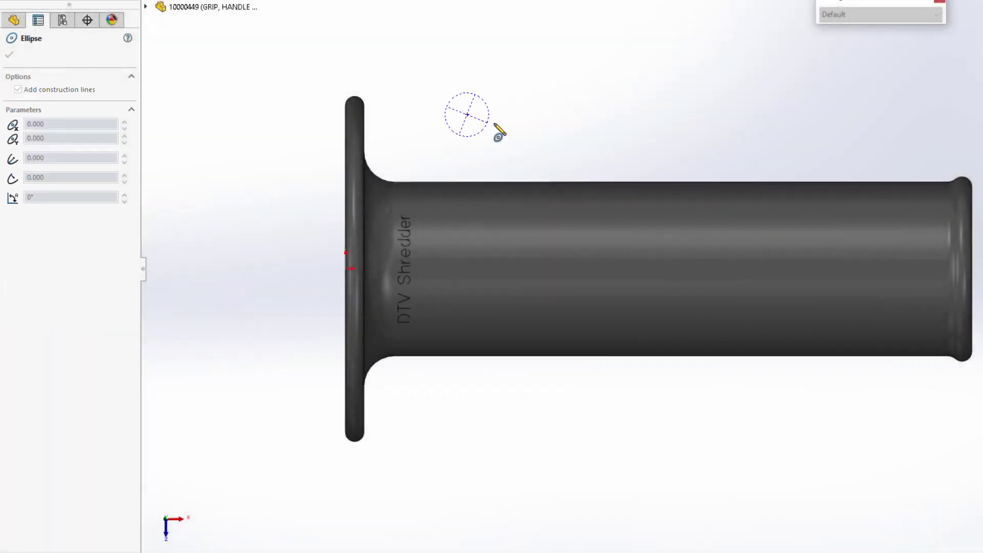
{"action": "left_click", "coordinate": [499, 145]}
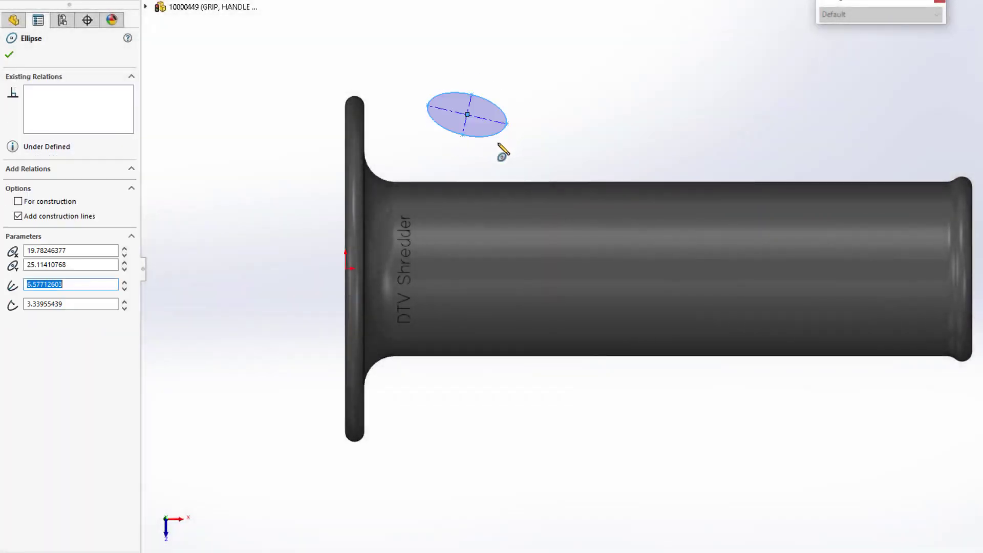
{"action": "key", "text": "Escape"}
Step: Make the ellipse axis horizontal and coincident with the origin, and dimension its width
{"action": "left_click", "coordinate": [491, 120]}
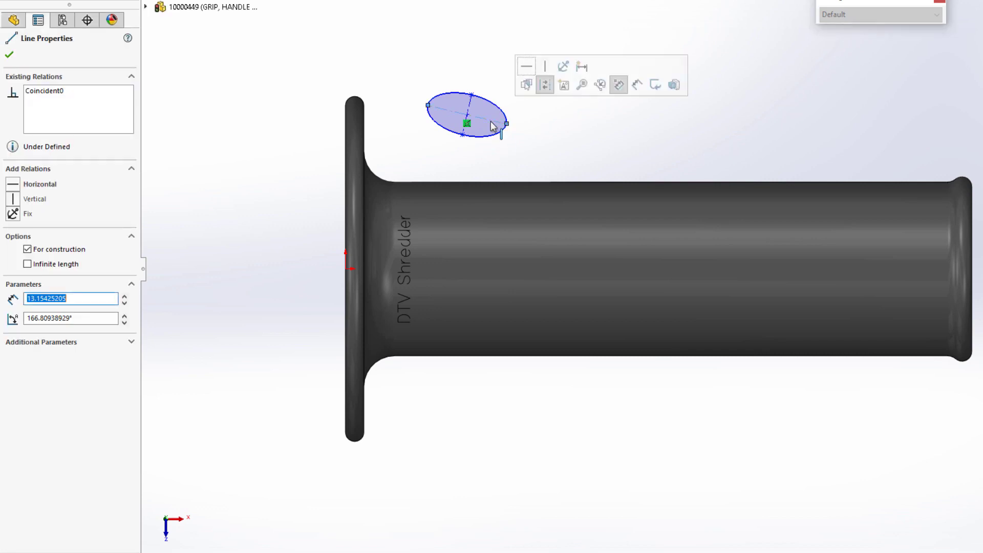
{"action": "left_click", "coordinate": [527, 67]}
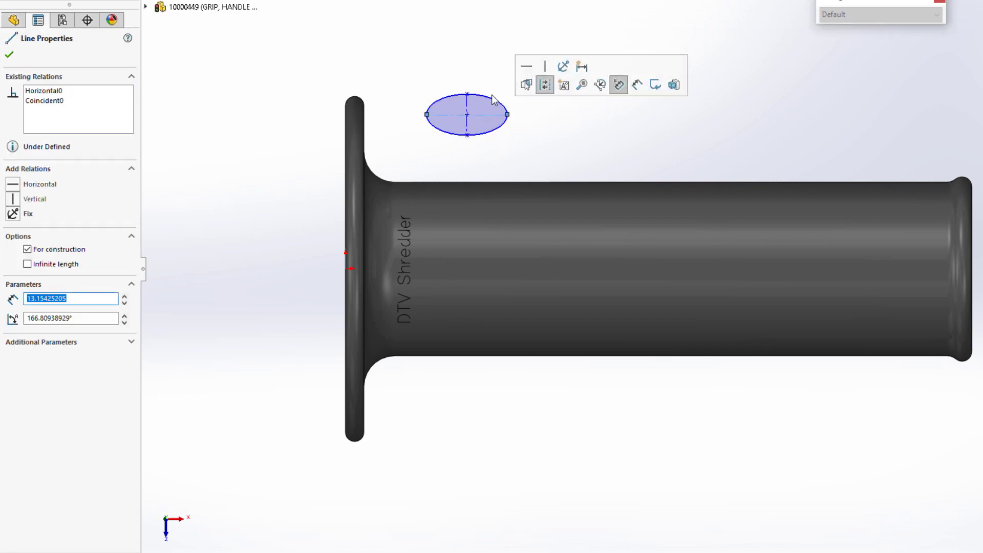
{"action": "left_click", "coordinate": [344, 266], "text": "ctrl"}
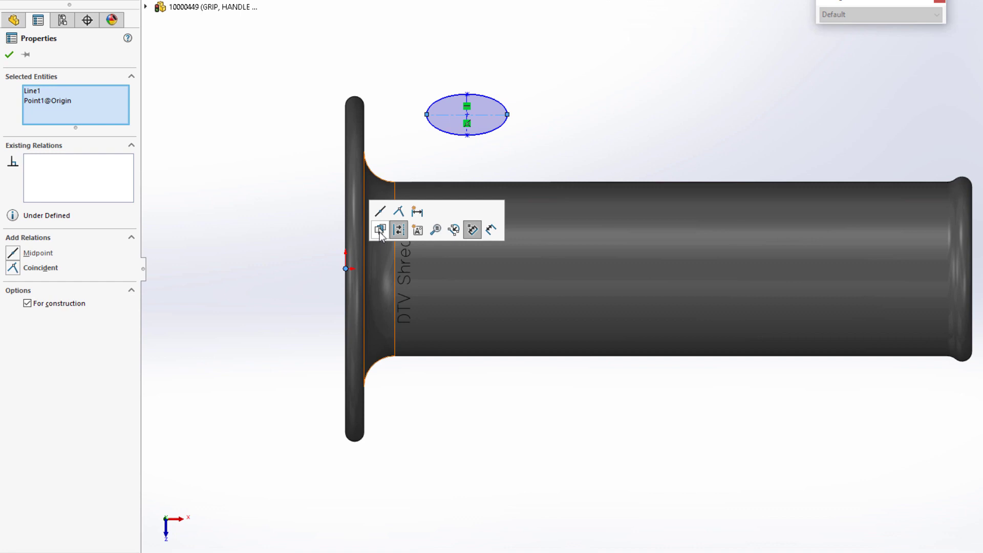
{"action": "left_click", "coordinate": [399, 211]}
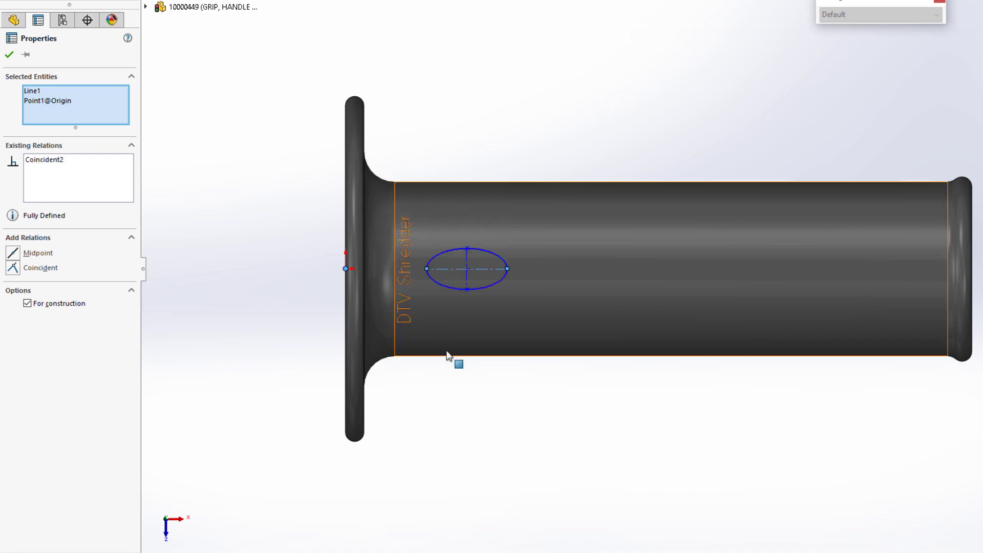
{"action": "left_click", "coordinate": [490, 387]}
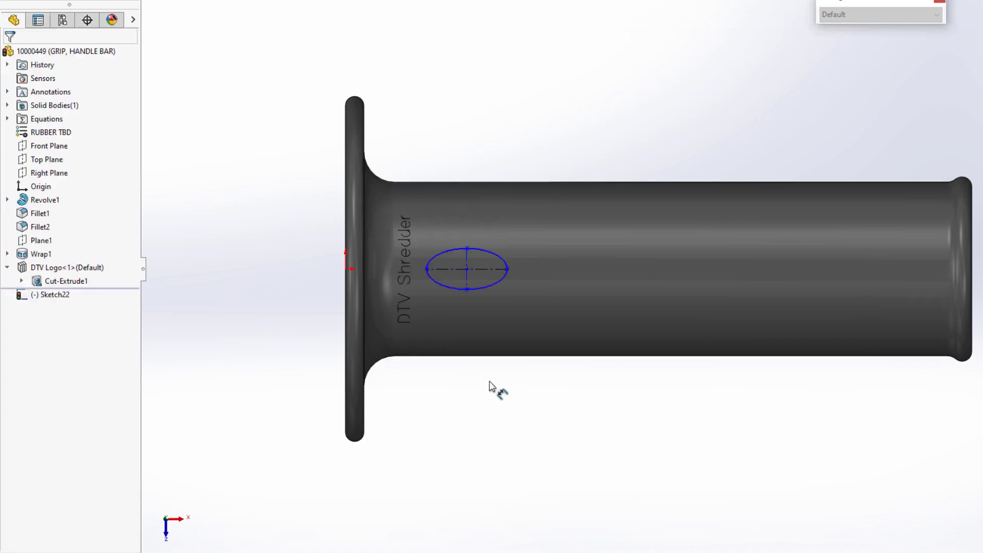
{"action": "left_click", "coordinate": [487, 272]}
{"action": "left_click", "coordinate": [473, 154]}
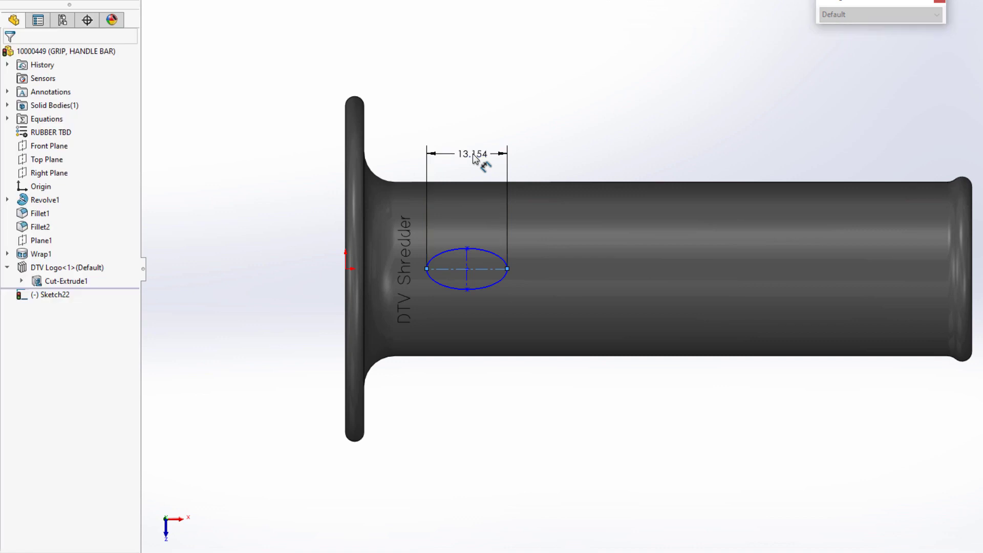
{"action": "type", "text": "="}
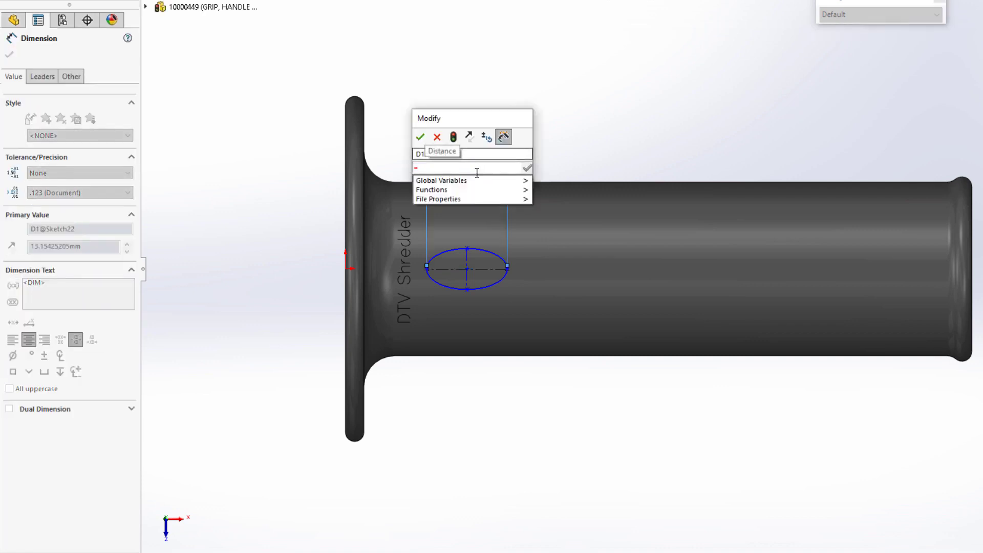
Step: Set the ellipse width to "length" and pattern Boss-Extrude1: 2 instances, 15°, reversed
{"action": "left_click", "coordinate": [550, 185]}
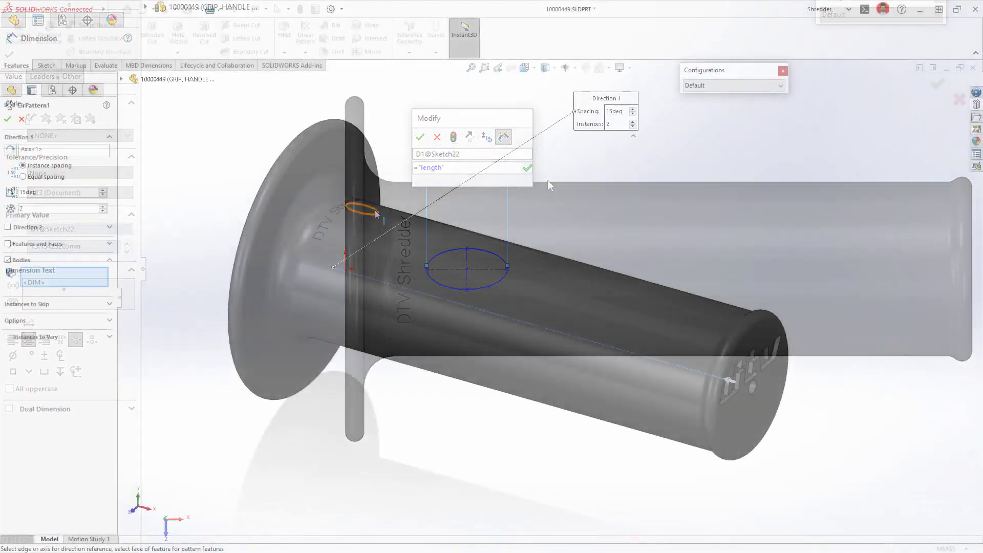
{"action": "left_click", "coordinate": [374, 212]}
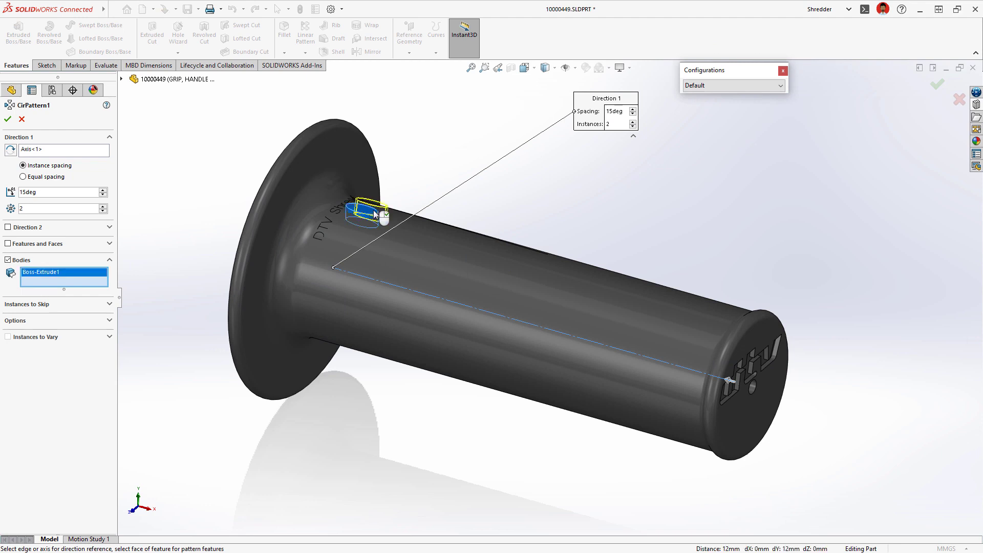
{"action": "right_click", "coordinate": [522, 181]}
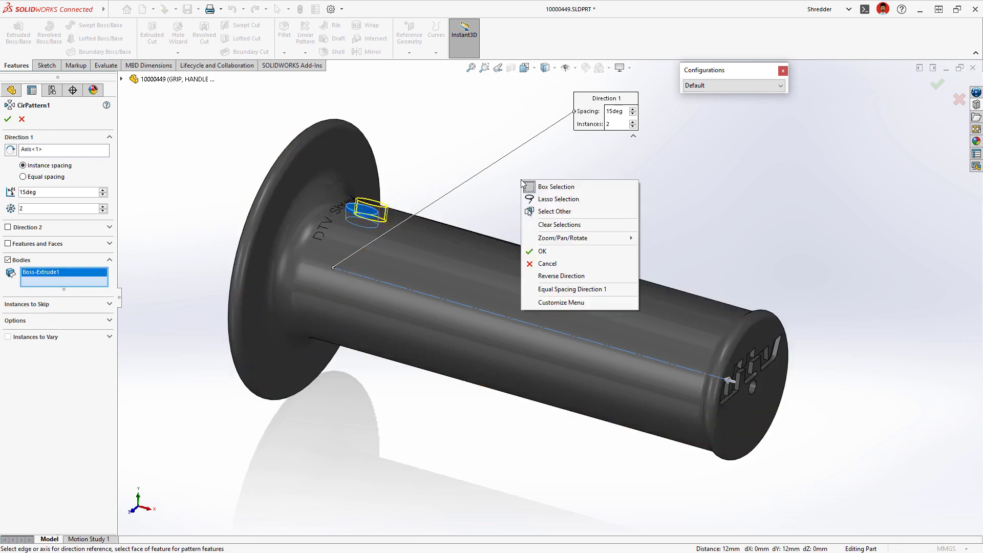
{"action": "left_click", "coordinate": [538, 275]}
{"action": "key", "text": "Return"}
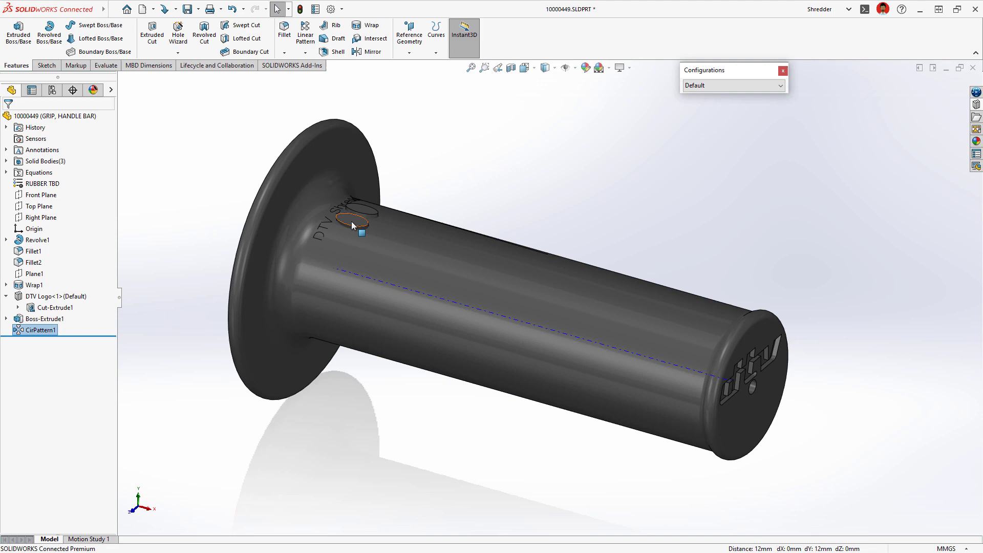
{"action": "left_click", "coordinate": [351, 222]}
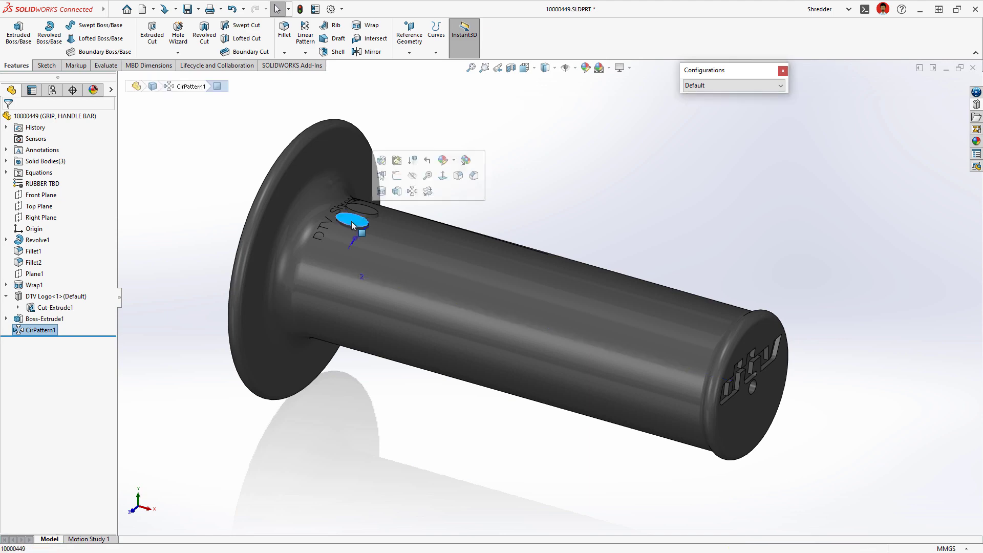
Step: Offset the patterned boss bodies along X by the spacing global variable divided by 2
{"action": "left_click", "coordinate": [428, 191]}
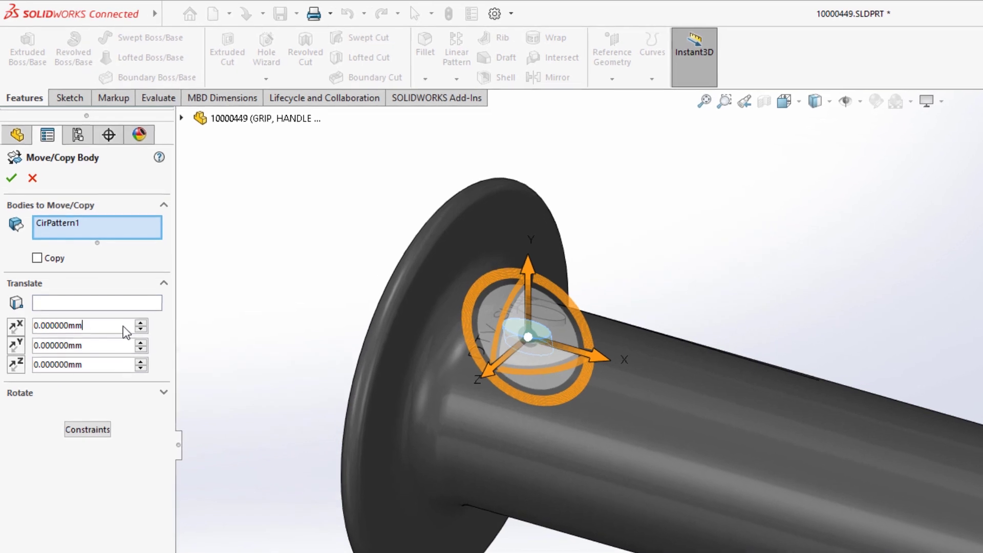
{"action": "left_click", "coordinate": [83, 218]}
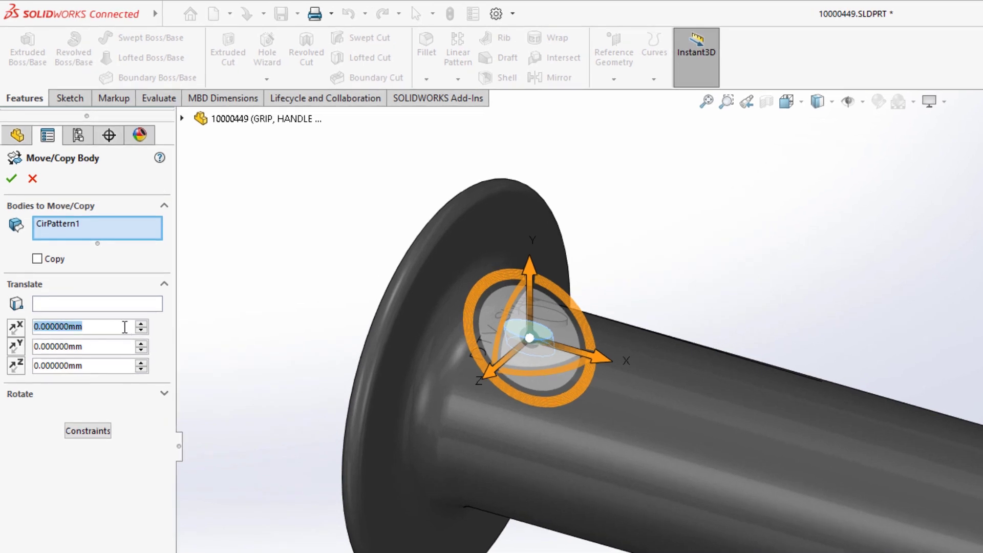
{"action": "type", "text": "="}
{"action": "mouse_move", "coordinate": [85, 343]}
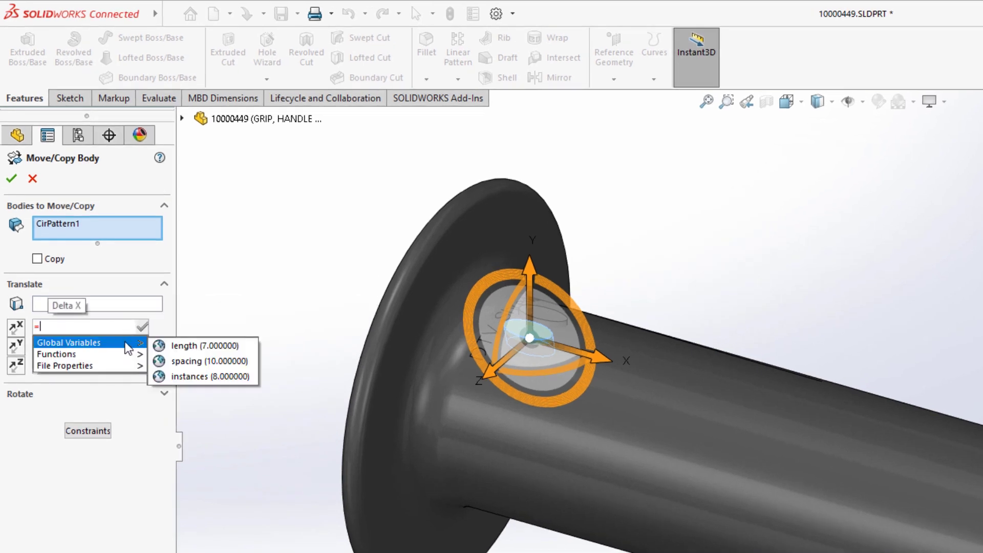
{"action": "left_click", "coordinate": [202, 362]}
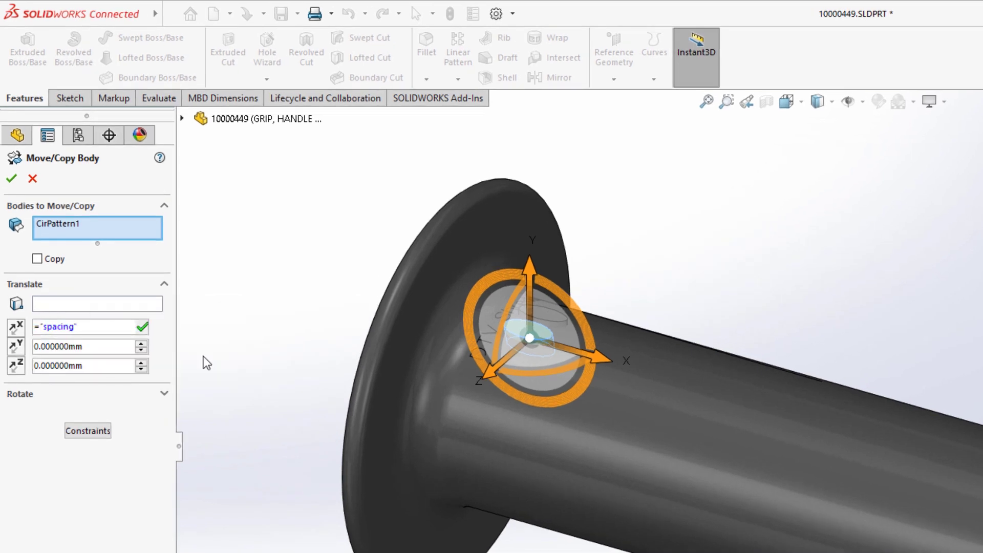
{"action": "type", "text": "/2"}
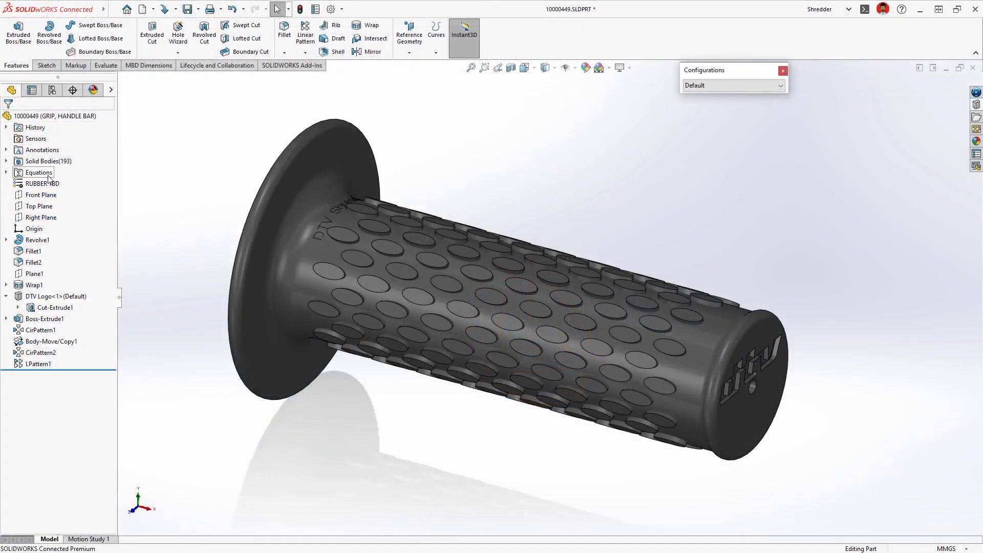
Step: In the Equations manager, set length to 10, spacing to 14 and instances to 6
{"action": "right_click", "coordinate": [49, 178]}
{"action": "left_click", "coordinate": [130, 183]}
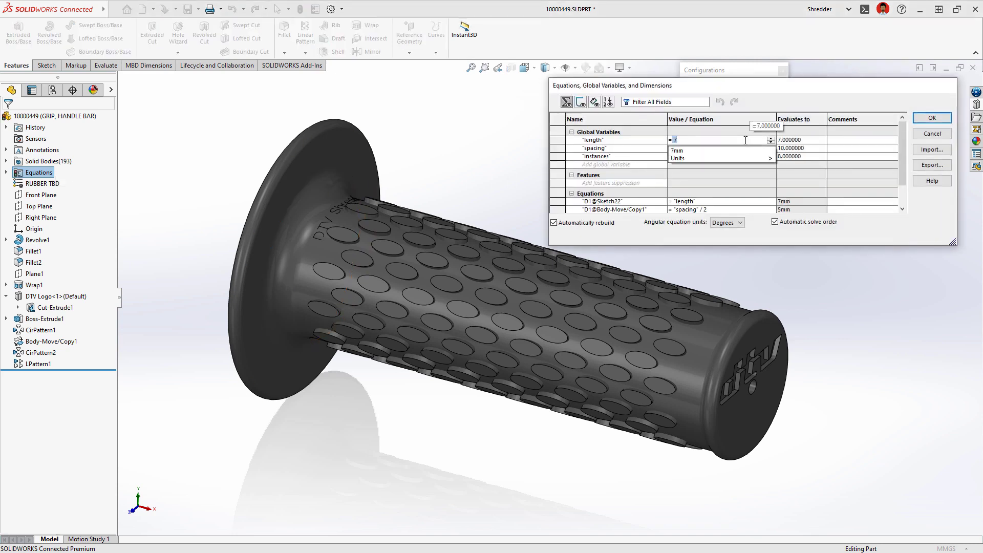
{"action": "type", "text": "10"}
{"action": "key", "text": "Return"}
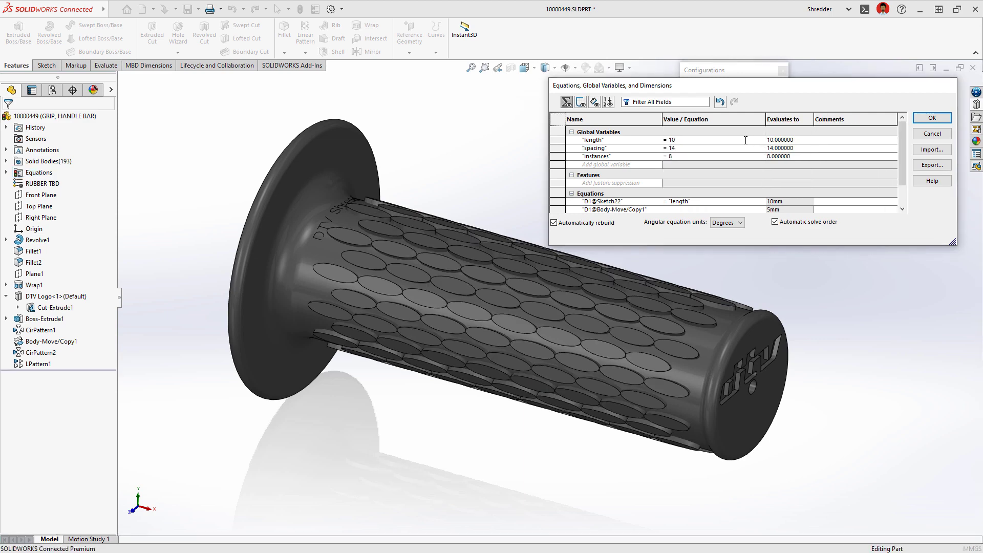
{"action": "key", "text": "Return"}
{"action": "type", "text": "6"}
{"action": "type", "text": "= \"spacing\" / 2"}
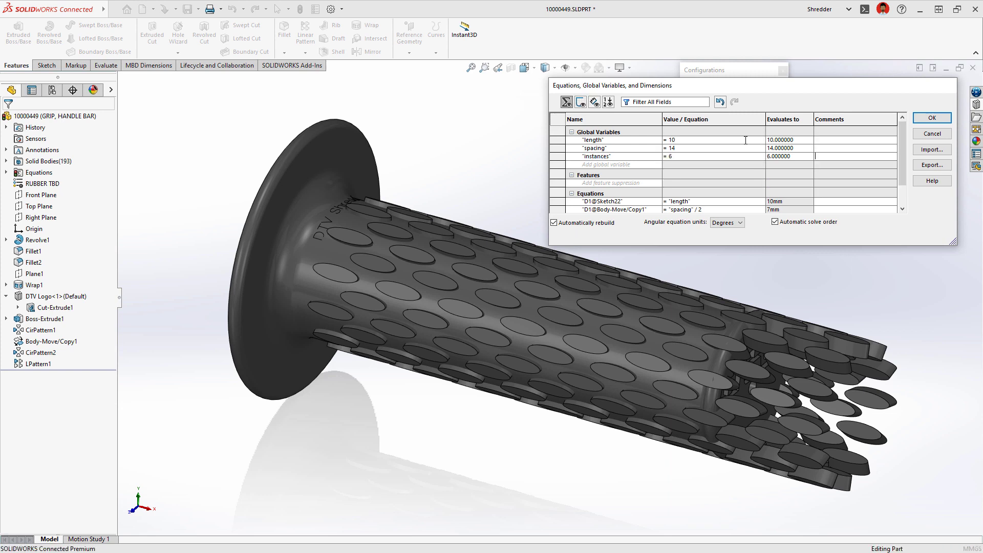
{"action": "left_click", "coordinate": [925, 120]}
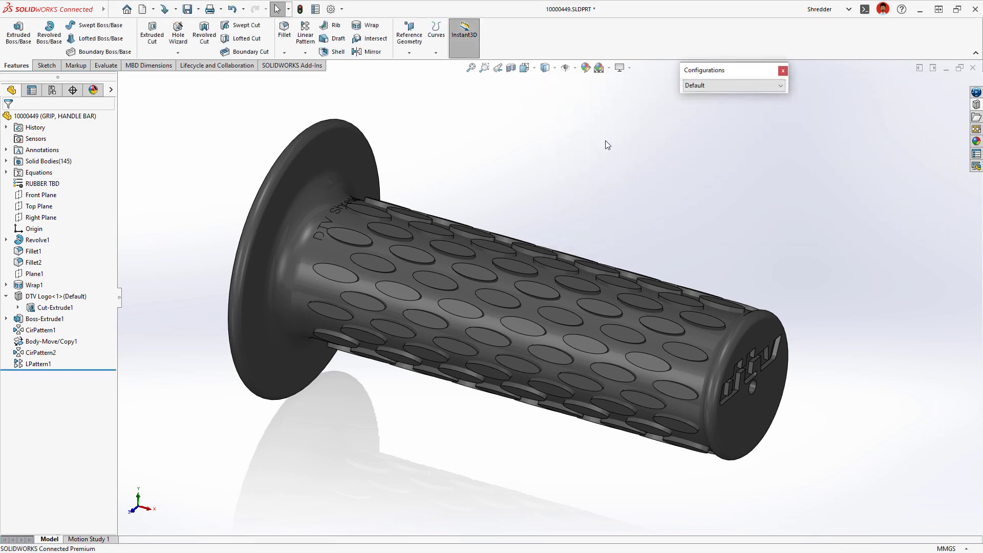
Step: Start a Defeature of the grip that keeps all of its holes
{"action": "key", "text": "s"}
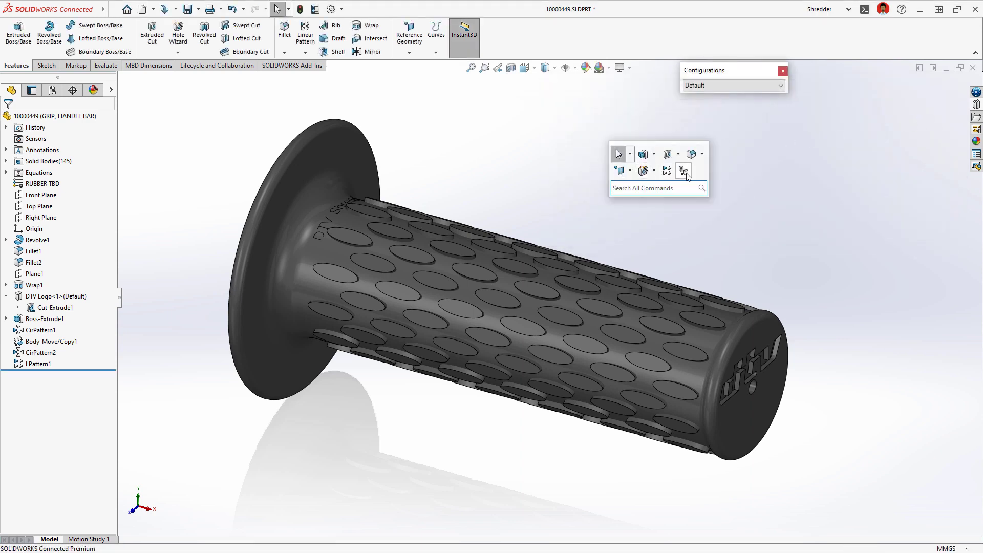
{"action": "left_click", "coordinate": [686, 173]}
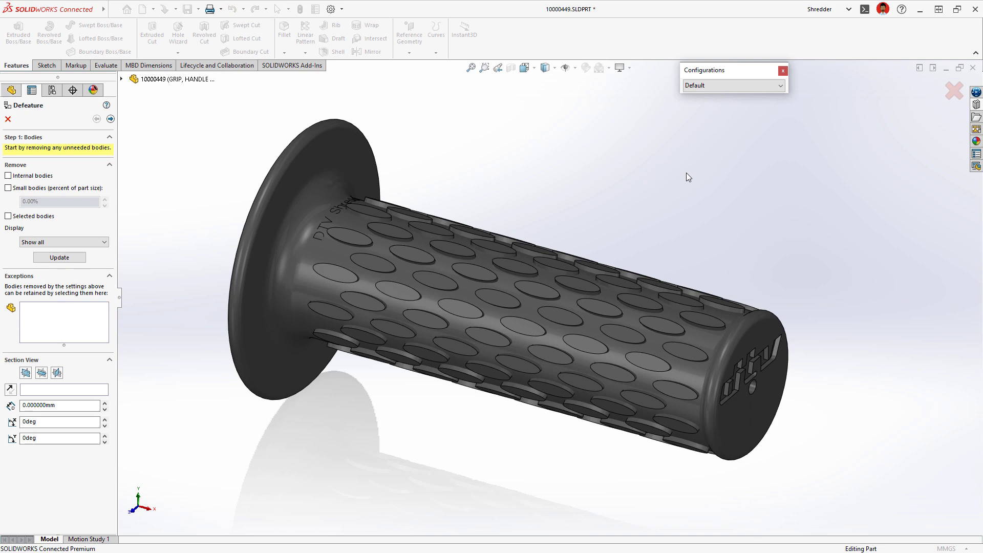
{"action": "left_click", "coordinate": [110, 119]}
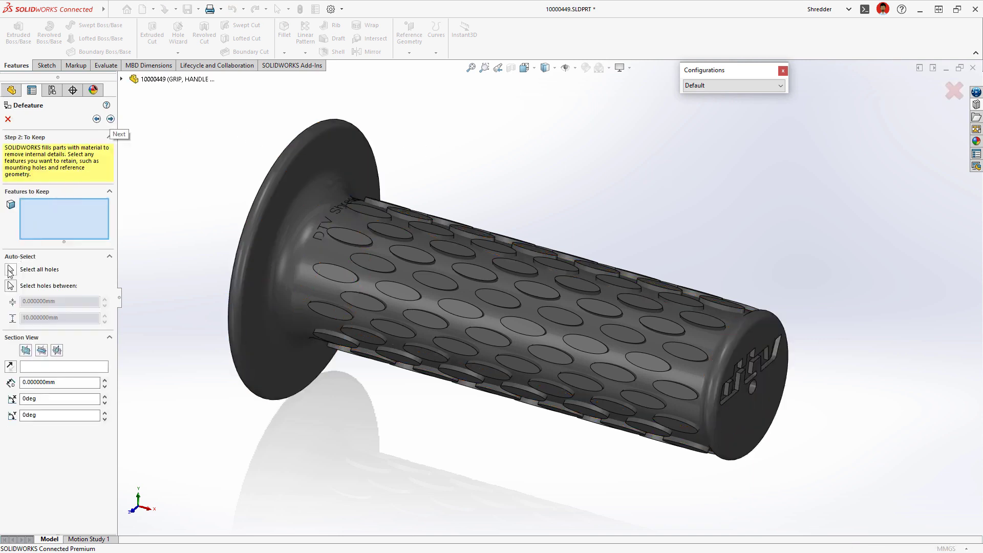
{"action": "left_click", "coordinate": [10, 271]}
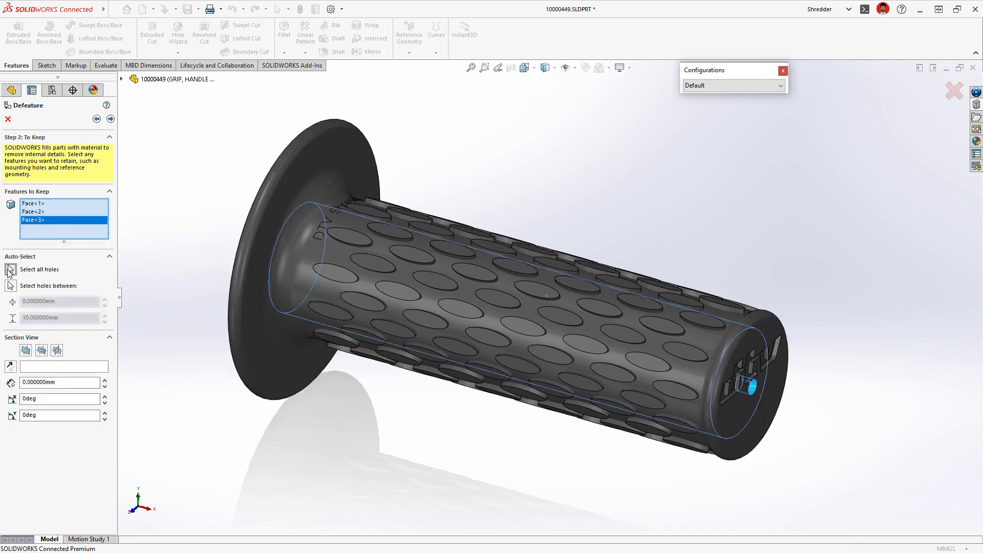
{"action": "left_click", "coordinate": [109, 119]}
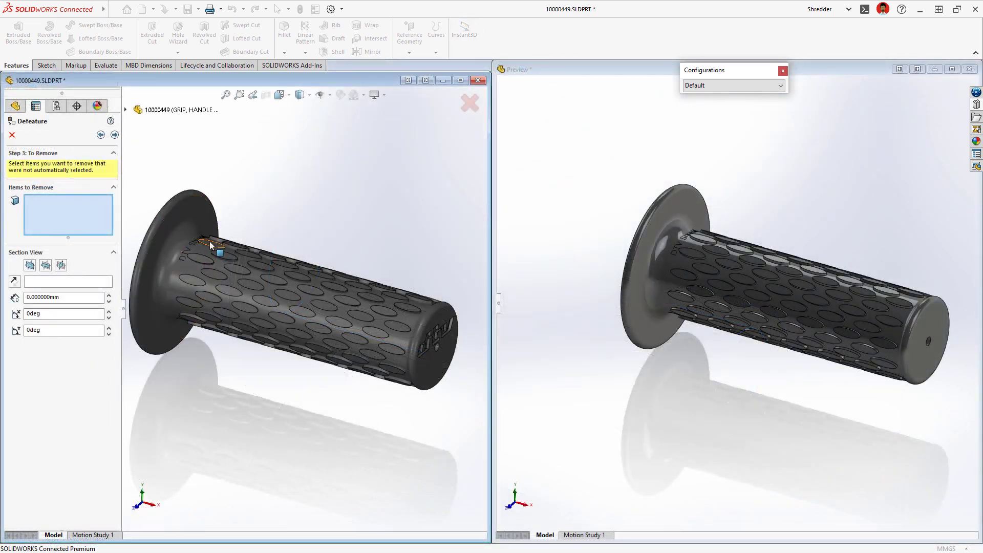
Step: Remove Boss-Extrude1, the patterns and Wrap1, saving the result as a new configuration
{"action": "left_click", "coordinate": [249, 231]}
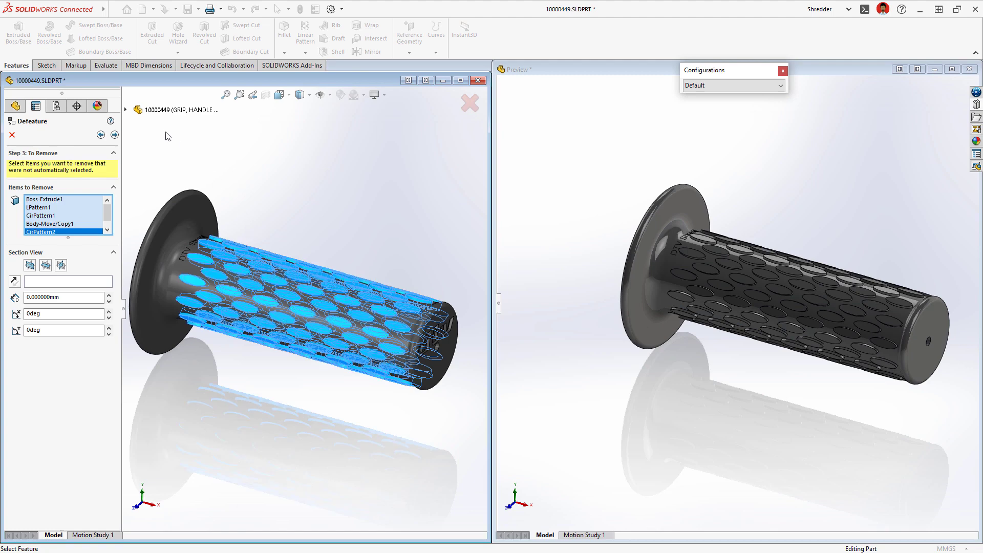
{"action": "left_click", "coordinate": [127, 110]}
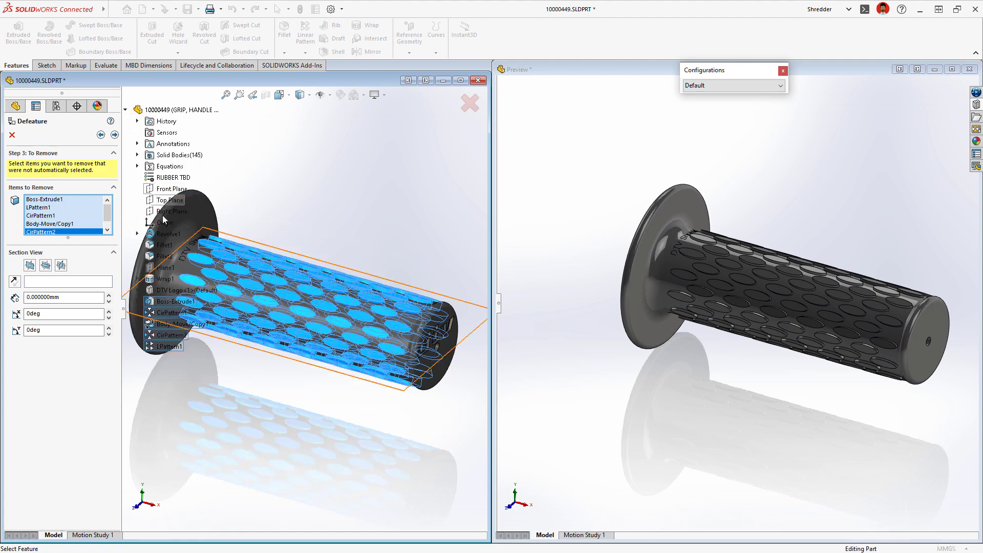
{"action": "left_click", "coordinate": [165, 279]}
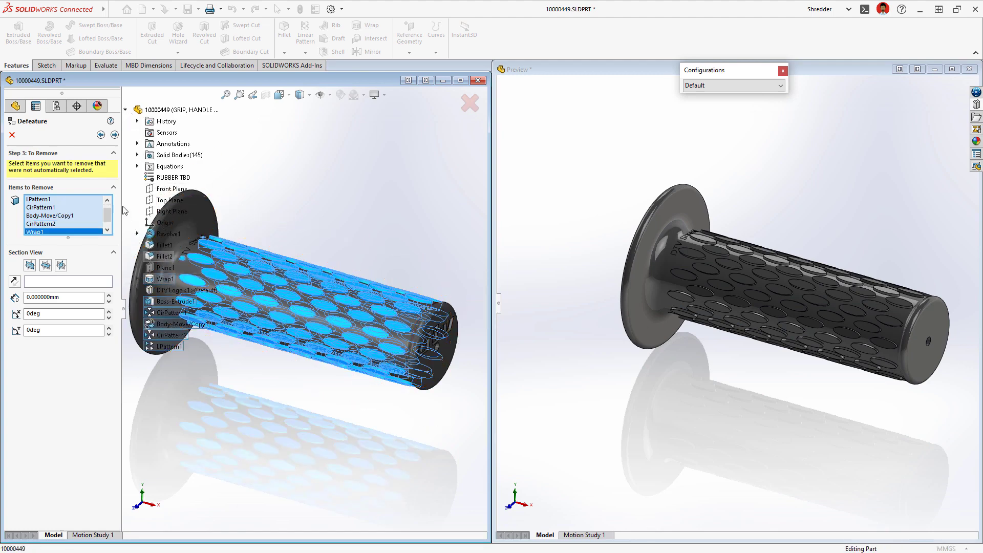
{"action": "left_click", "coordinate": [113, 135]}
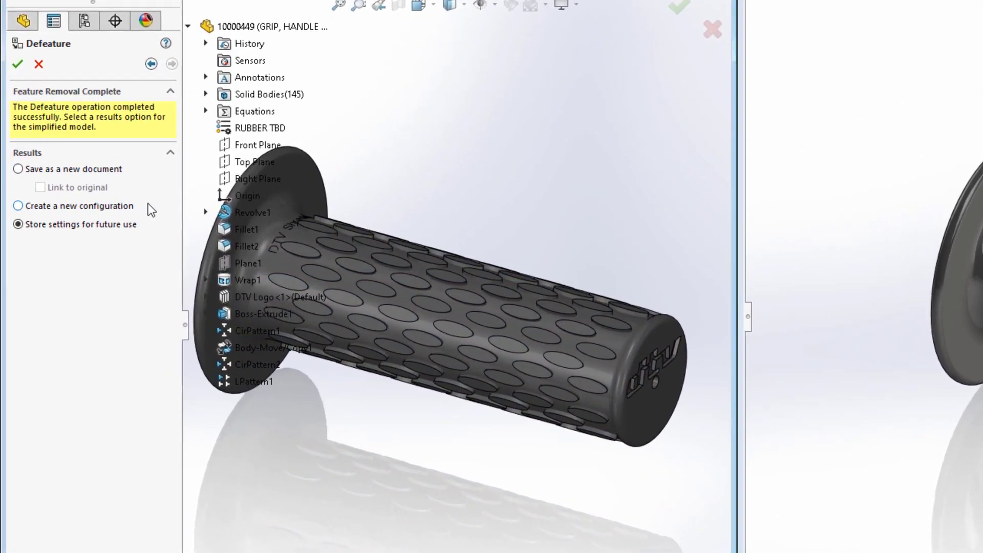
{"action": "left_click", "coordinate": [148, 204]}
{"action": "left_click", "coordinate": [20, 65]}
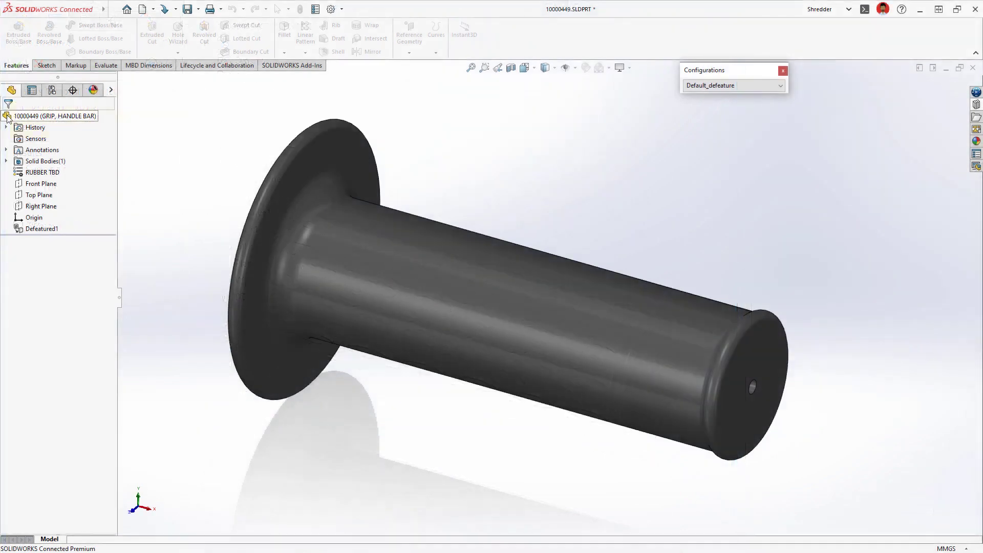
Step: Return the part to Default and switch the Shredder assembly's grip to Default_defeature
{"action": "left_click", "coordinate": [781, 86]}
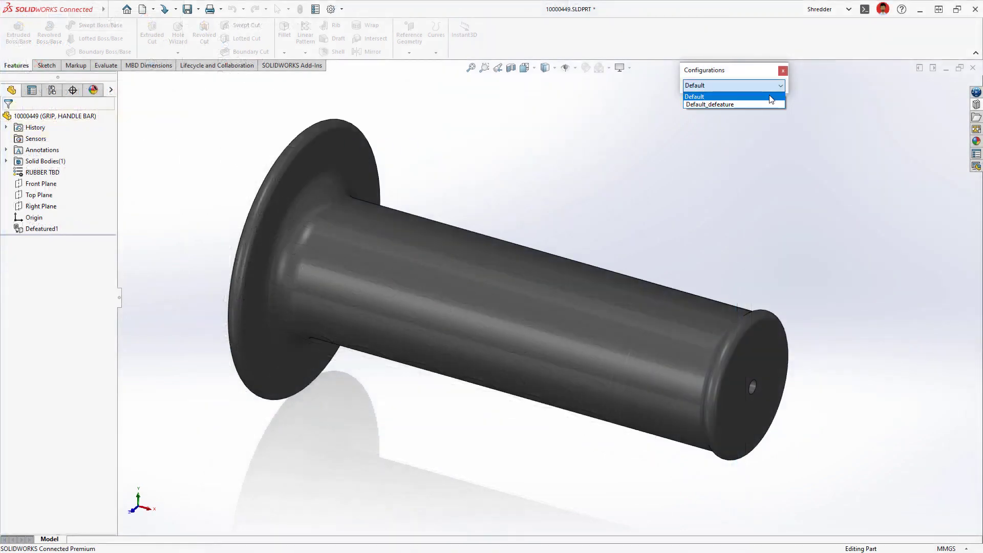
{"action": "left_click", "coordinate": [771, 97]}
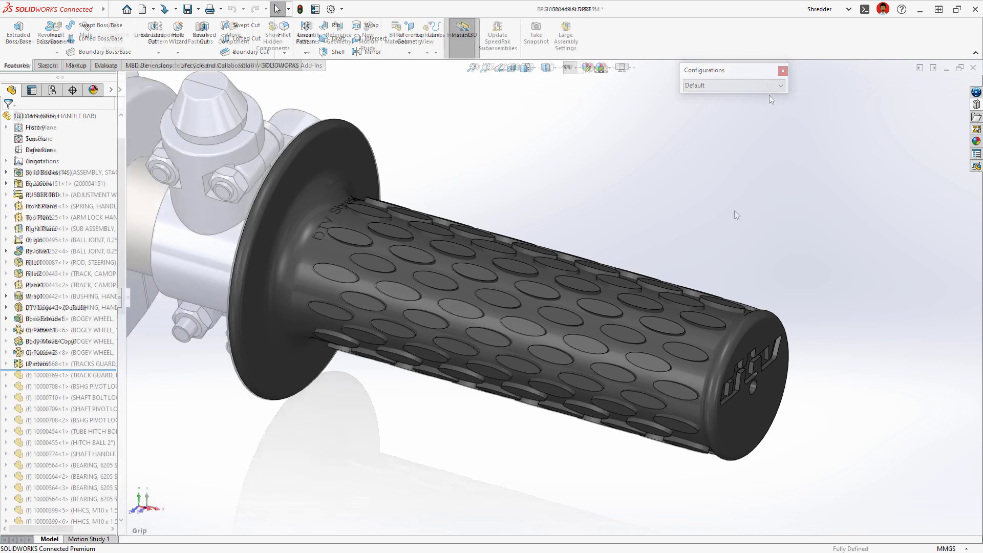
{"action": "left_click", "coordinate": [759, 334]}
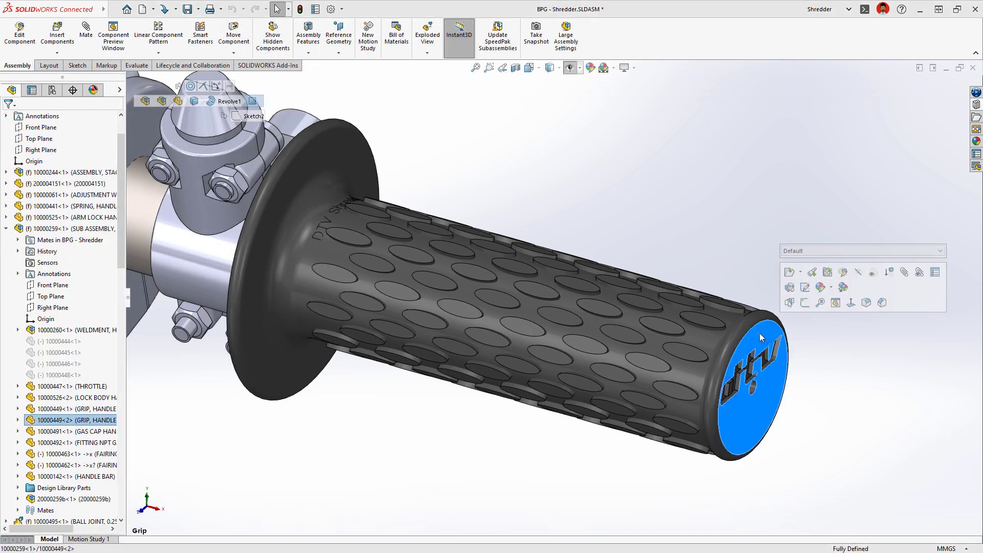
{"action": "left_click", "coordinate": [912, 251]}
{"action": "left_click", "coordinate": [904, 266]}
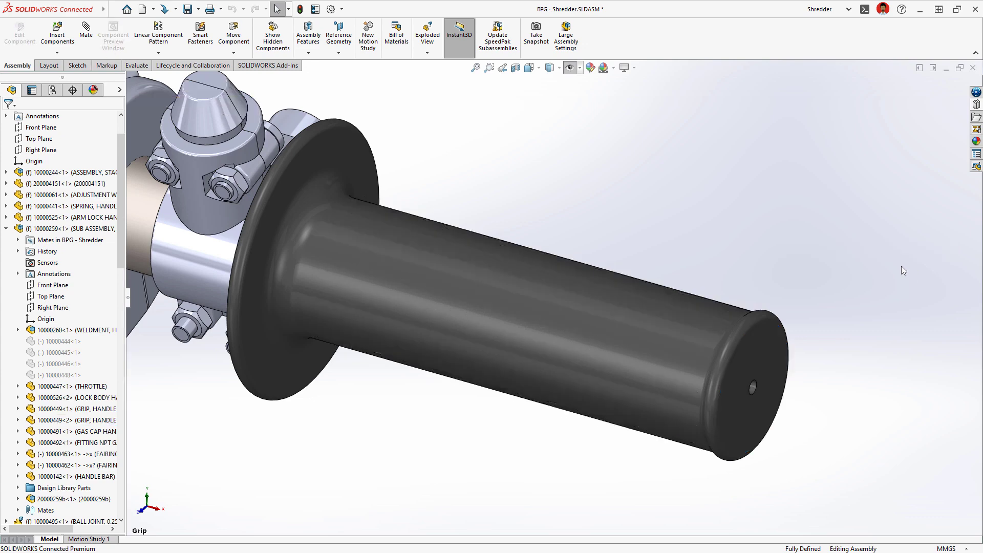
Step: Zoom to fit the whole Shredder and rotate it to a side view
{"action": "key", "text": "f"}
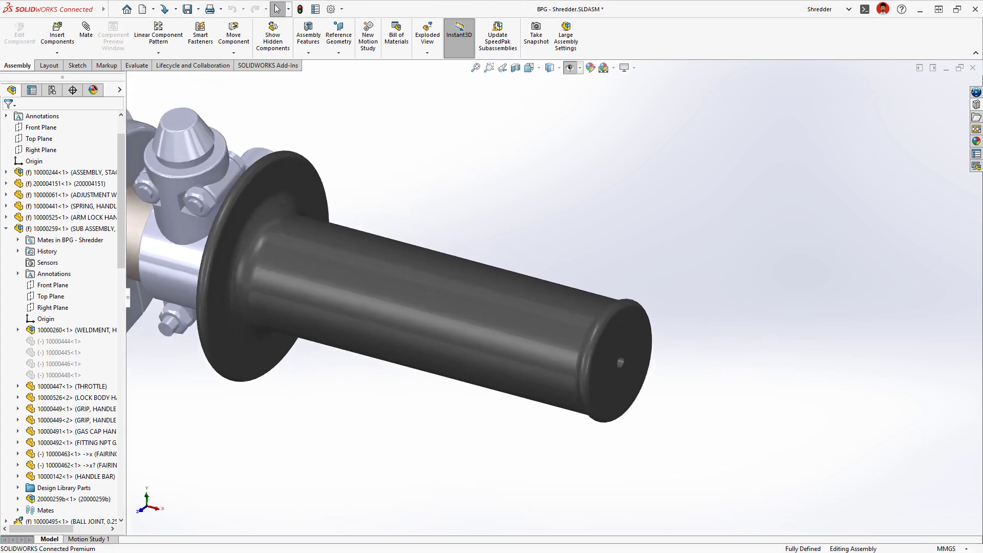
{"action": "key", "text": "Right"}
{"action": "key", "text": "Right"}
{"action": "key", "text": "Right"}
{"action": "key", "text": "Right"}
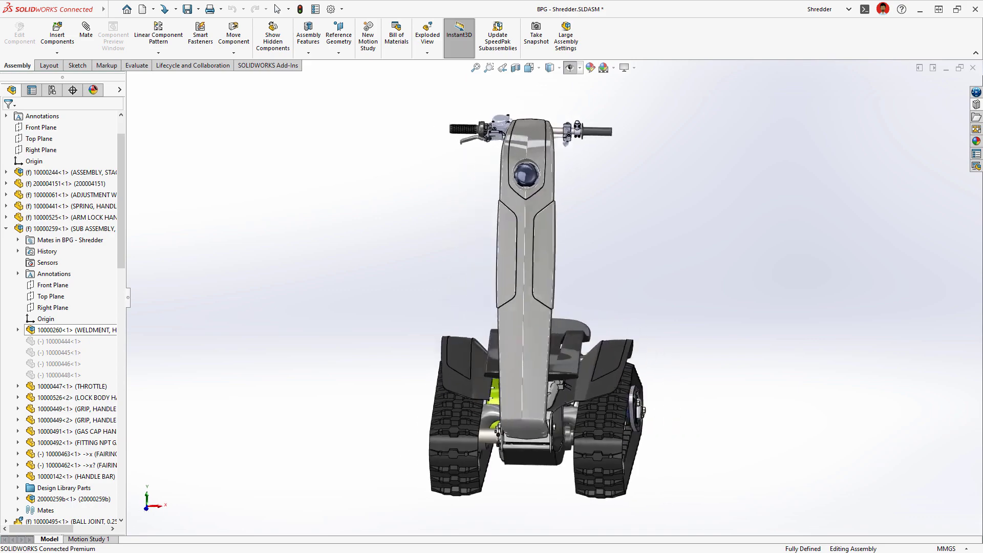
{"action": "key", "text": "Right"}
{"action": "key", "text": "Right"}
{"action": "key", "text": "Right"}
{"action": "key", "text": "Right"}
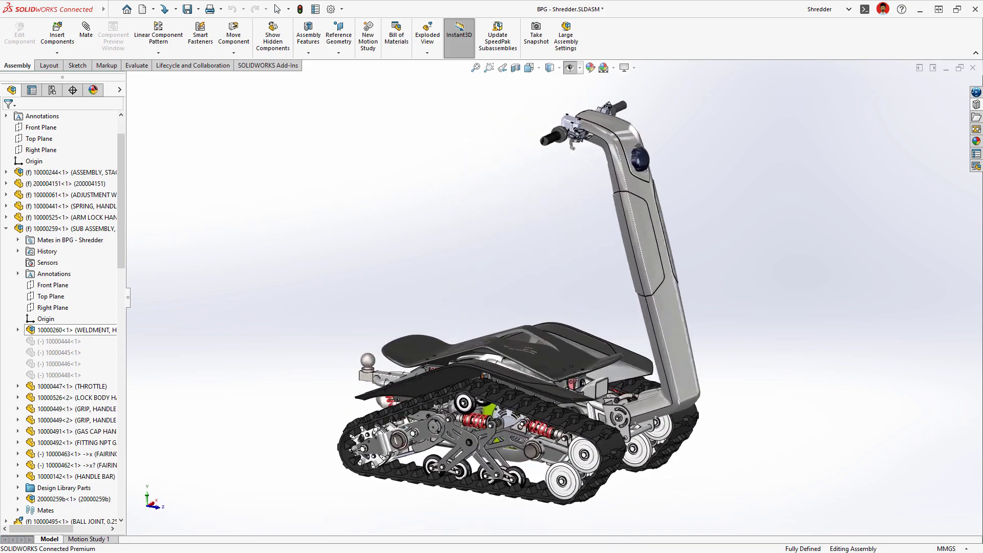
{"action": "key", "text": "Right"}
{"action": "key", "text": "Right"}
{"action": "key", "text": "Right"}
{"action": "key", "text": "Right"}
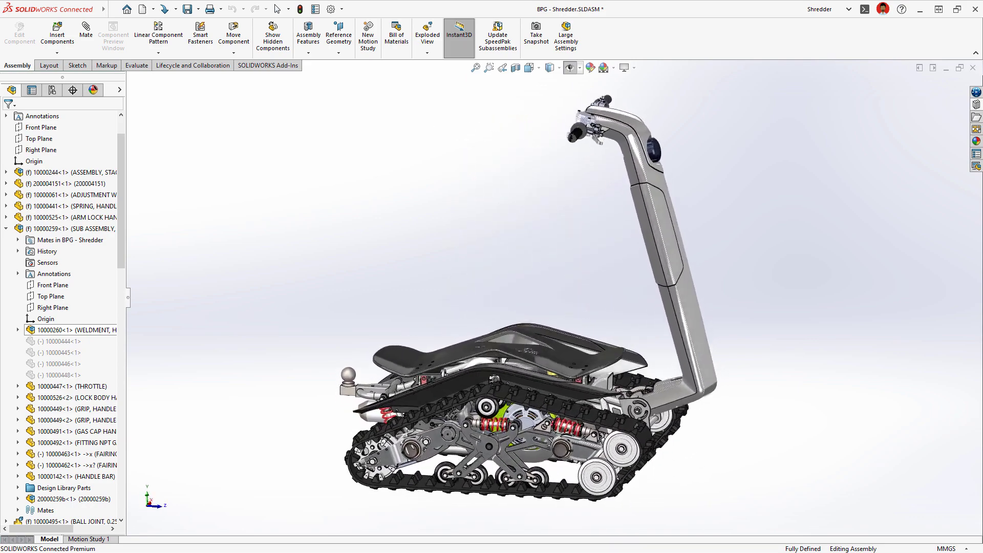
{"action": "key", "text": "Right"}
{"action": "key", "text": "Right"}
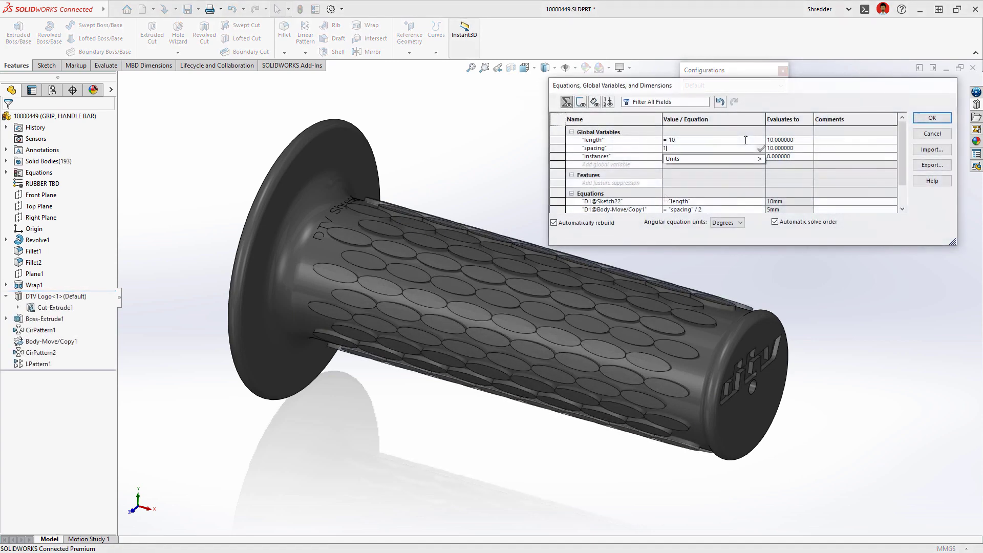
{"action": "type", "text": "4"}
Step: Commit 14 as the spacing variable value in the Equations dialog
{"action": "key", "text": "Return"}
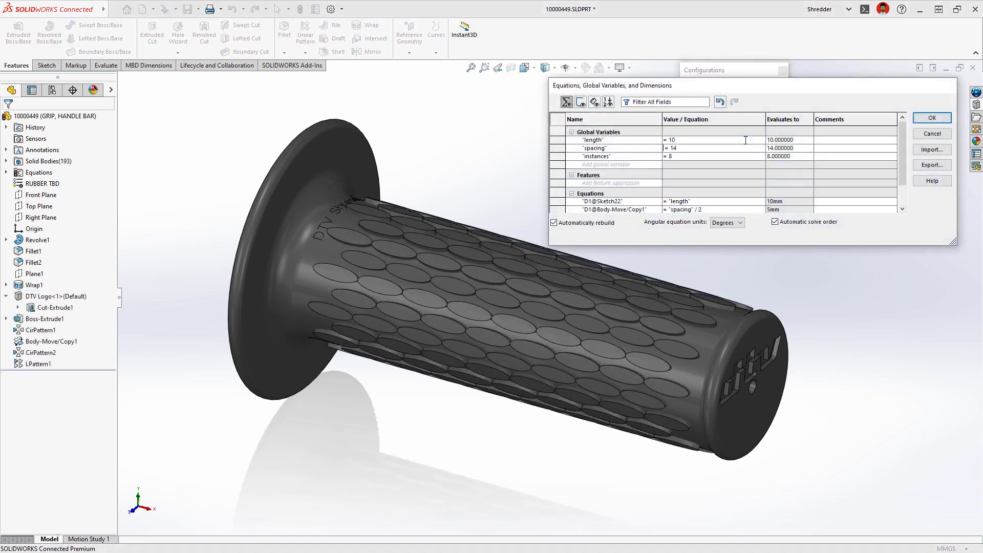
{"action": "type", "text": "6"}
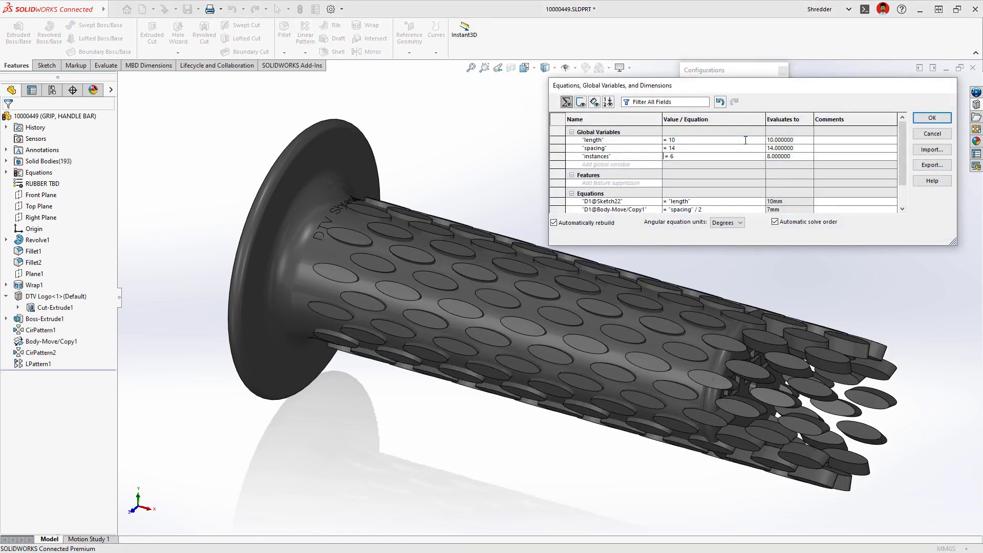